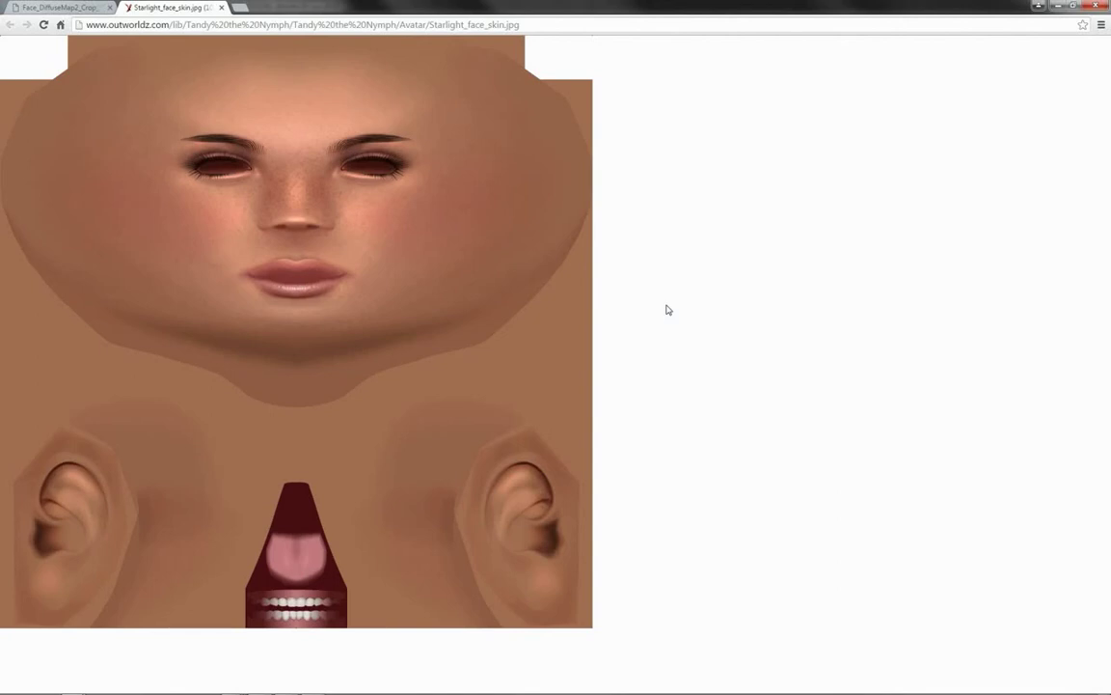
pyautogui.click(80, 6)
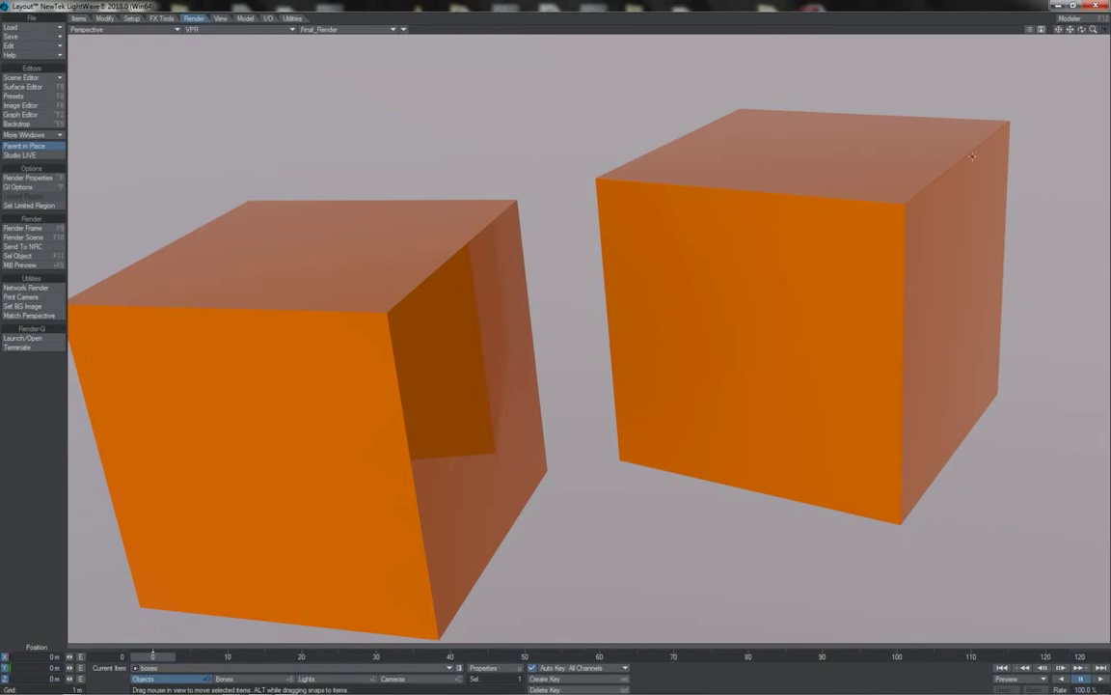
pyautogui.keyDown('alt'); pyautogui.moveTo(540, 540); pyautogui.dragTo(493, 542); pyautogui.keyUp('alt')
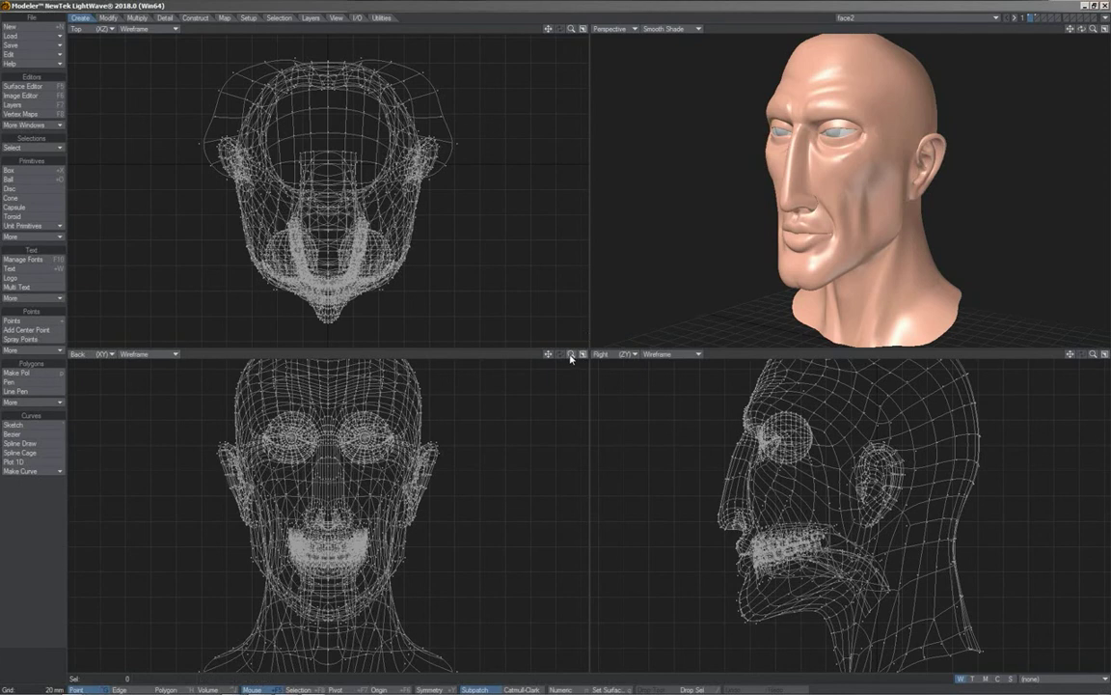
pyautogui.moveTo(570, 357); pyautogui.dragTo(567, 359)
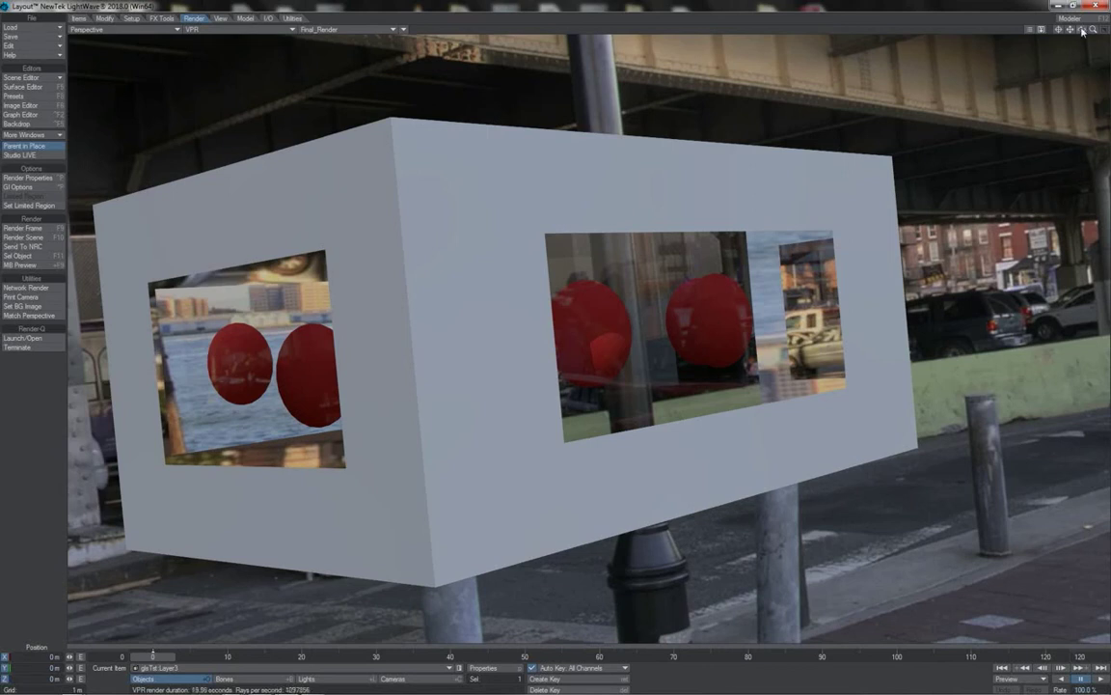
# Step: Examine the VPR render of the grey box with glass windows and red spheres from several angles
pyautogui.moveTo(1082, 30); pyautogui.dragTo(1110, 46)
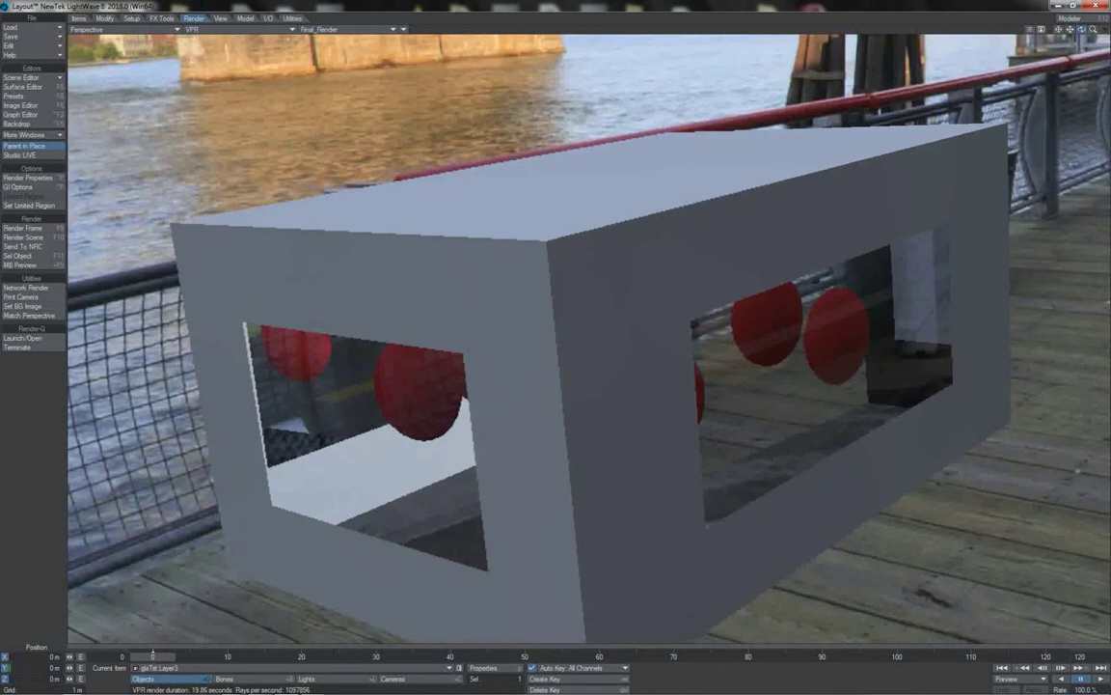
pyautogui.moveTo(1081, 29)
pyautogui.mouseDown()
pyautogui.moveTo(1110, 29)
pyautogui.moveTo(1089, 29)
pyautogui.moveTo(1110, 29)
pyautogui.moveTo(1089, 29)
pyautogui.moveTo(1110, 29)
pyautogui.moveTo(1089, 29)
pyautogui.moveTo(1099, 29)
pyautogui.mouseUp()
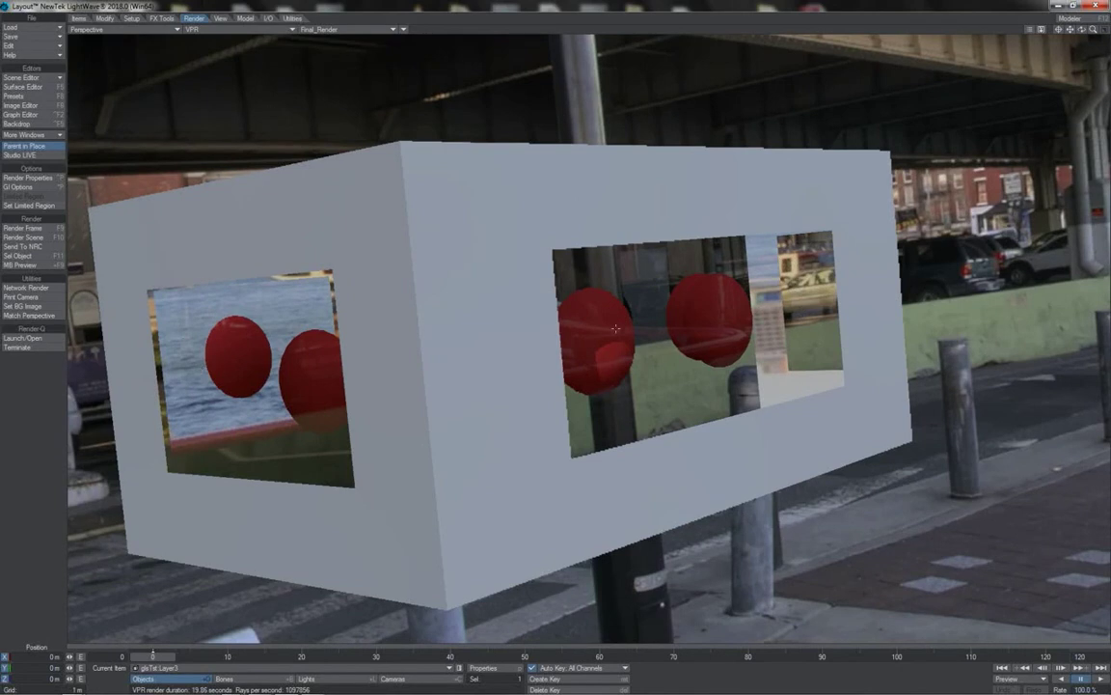
pyautogui.moveTo(1081, 30); pyautogui.dragTo(1018, 30)
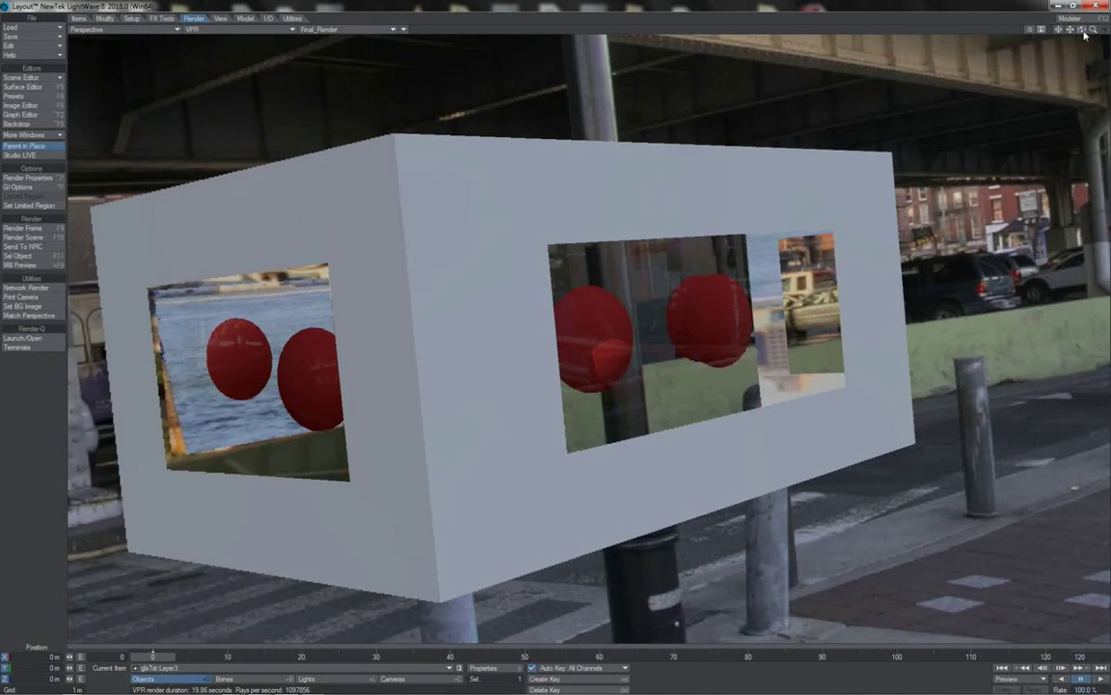
pyautogui.moveTo(1082, 30); pyautogui.dragTo(993, 30)
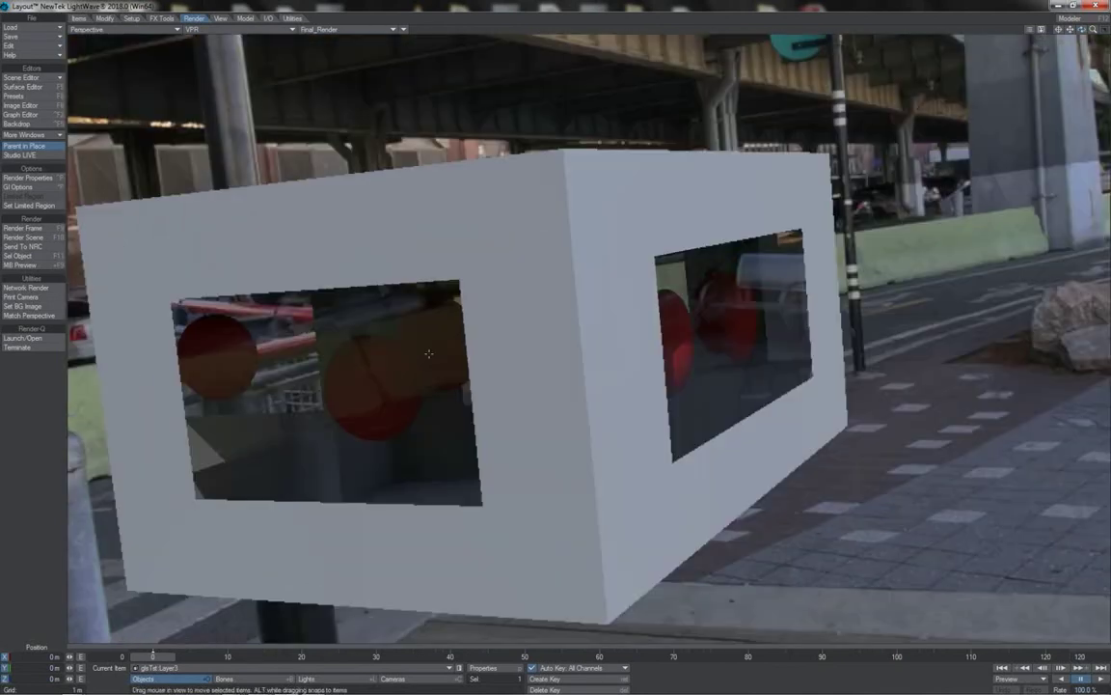
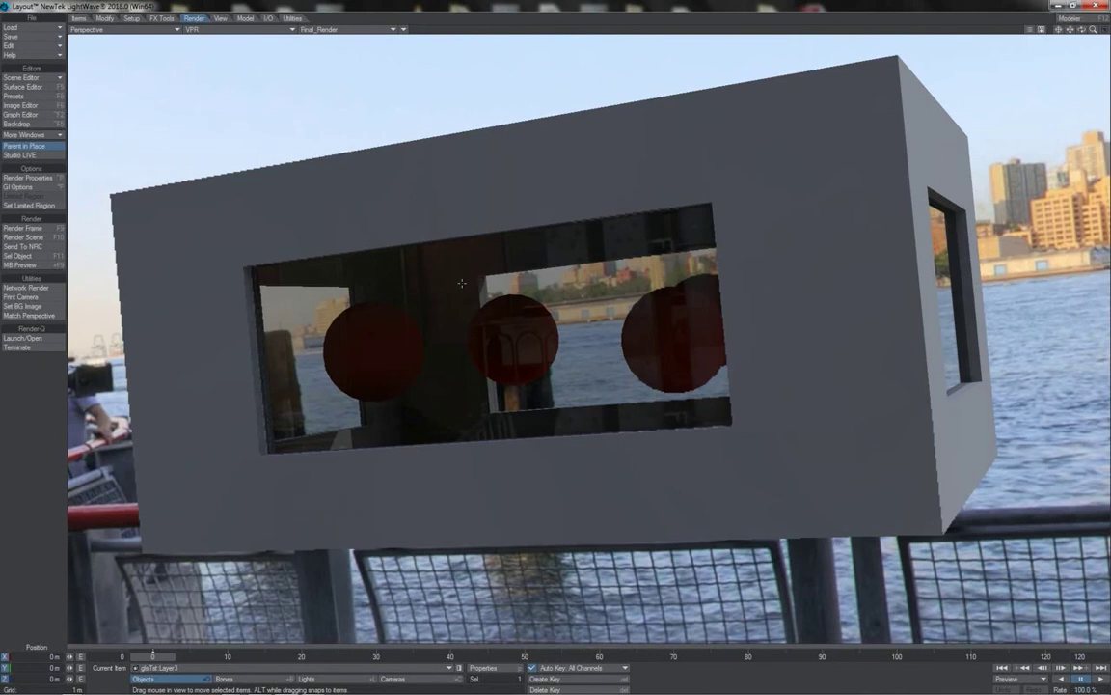
# Step: Switch to Modeler and select the polygons of the single-sided glass pane in the box's long window to examine them
pyautogui.press('F12')
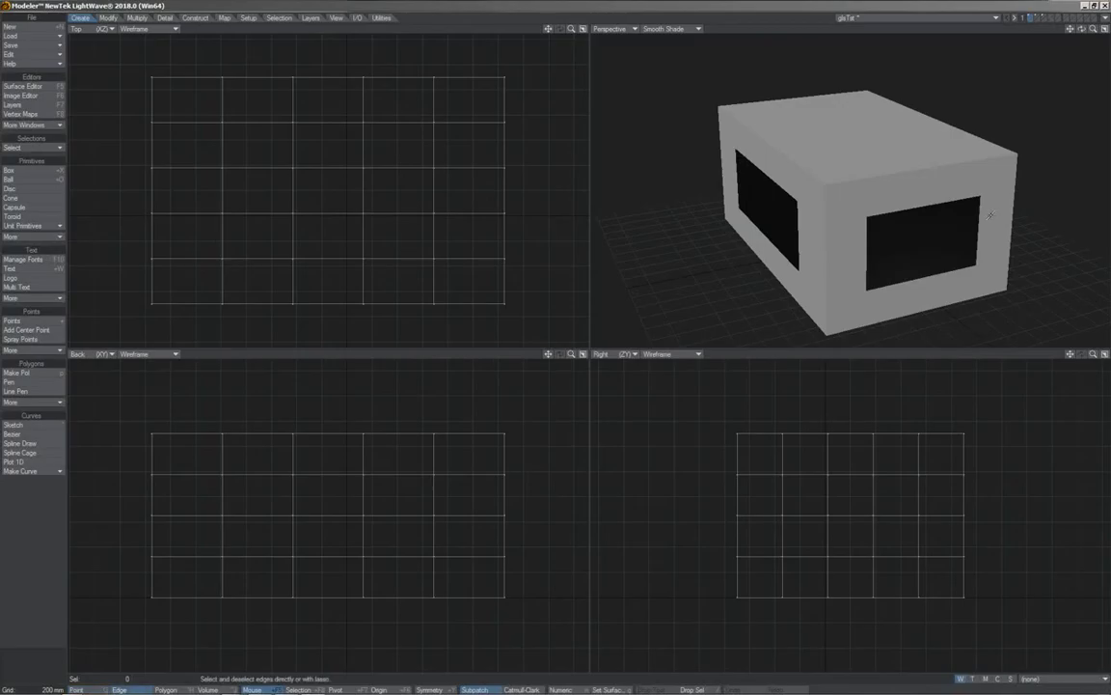
pyautogui.moveTo(990, 214)
pyautogui.mouseDown()
pyautogui.moveTo(994, 185)
pyautogui.moveTo(923, 179)
pyautogui.moveTo(845, 213)
pyautogui.moveTo(855, 298)
pyautogui.moveTo(849, 275)
pyautogui.moveTo(893, 232)
pyautogui.moveTo(907, 268)
pyautogui.moveTo(881, 248)
pyautogui.moveTo(957, 224)
pyautogui.mouseUp()
pyautogui.click(811, 245)
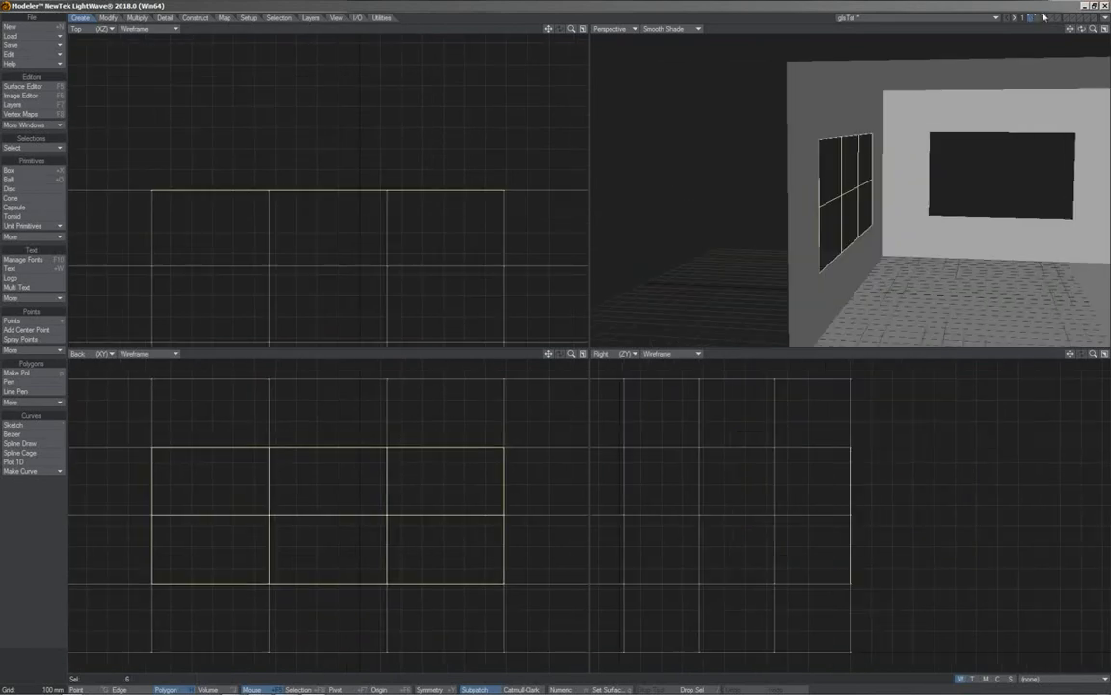
pyautogui.moveTo(1081, 29)
pyautogui.mouseDown()
pyautogui.moveTo(1109, 28)
pyautogui.moveTo(1059, 29)
pyautogui.mouseUp()
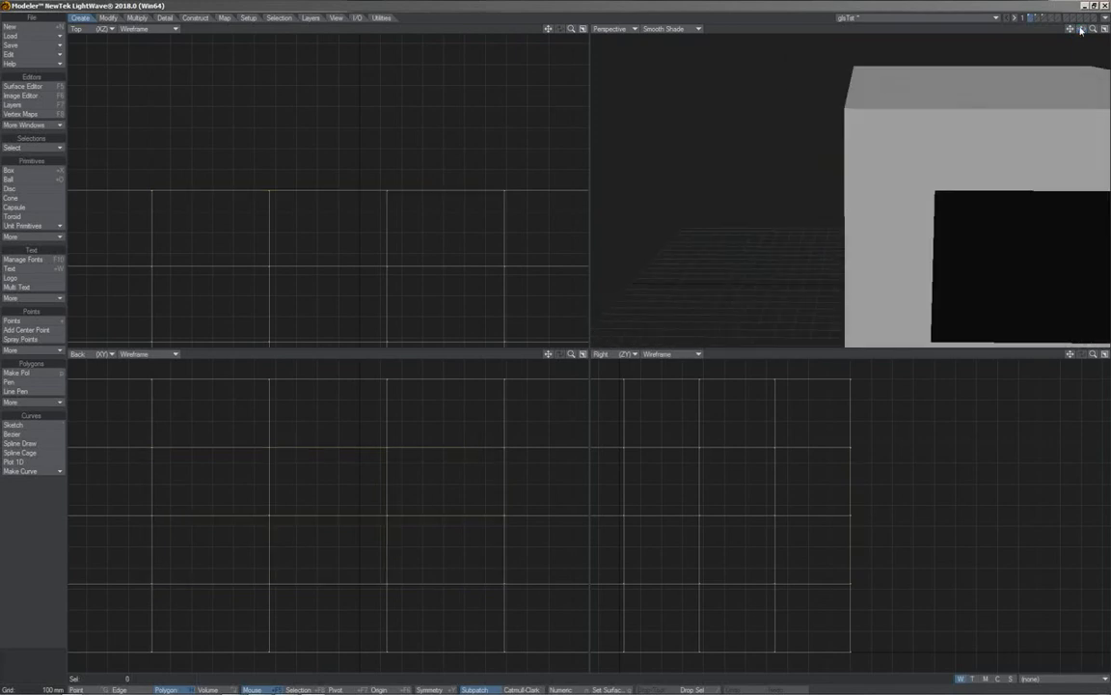
pyautogui.moveTo(1081, 29); pyautogui.dragTo(1109, 29)
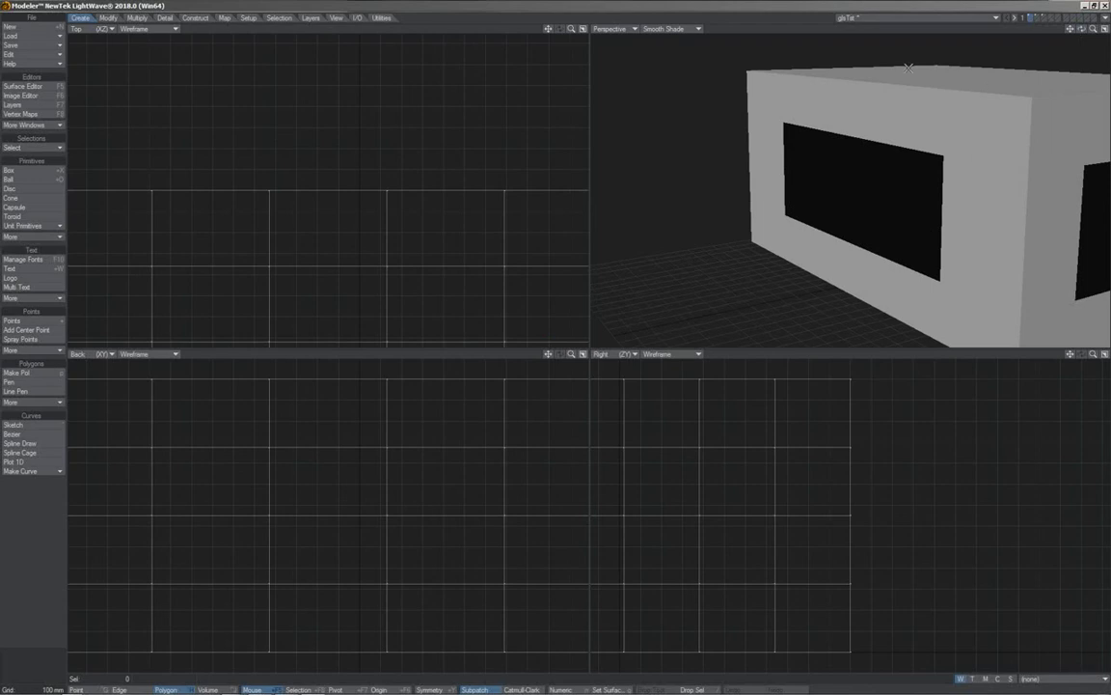
pyautogui.moveTo(895, 214)
pyautogui.mouseDown()
pyautogui.moveTo(853, 166)
pyautogui.moveTo(806, 180)
pyautogui.moveTo(881, 209)
pyautogui.mouseUp()
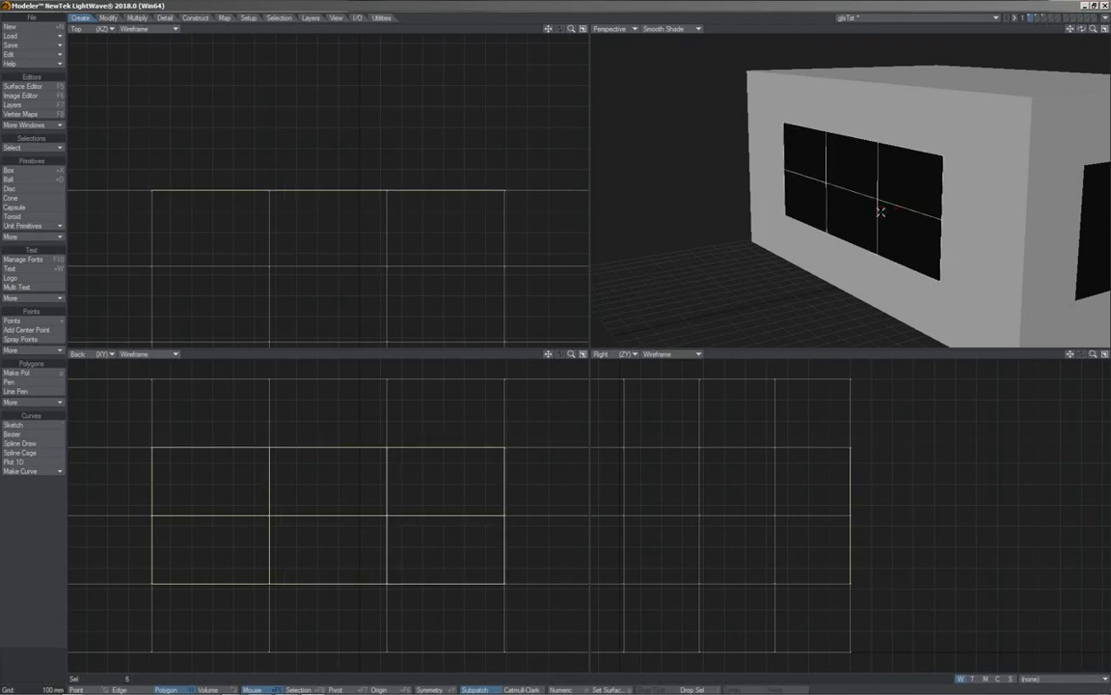
pyautogui.hotkey('shift', 'a')
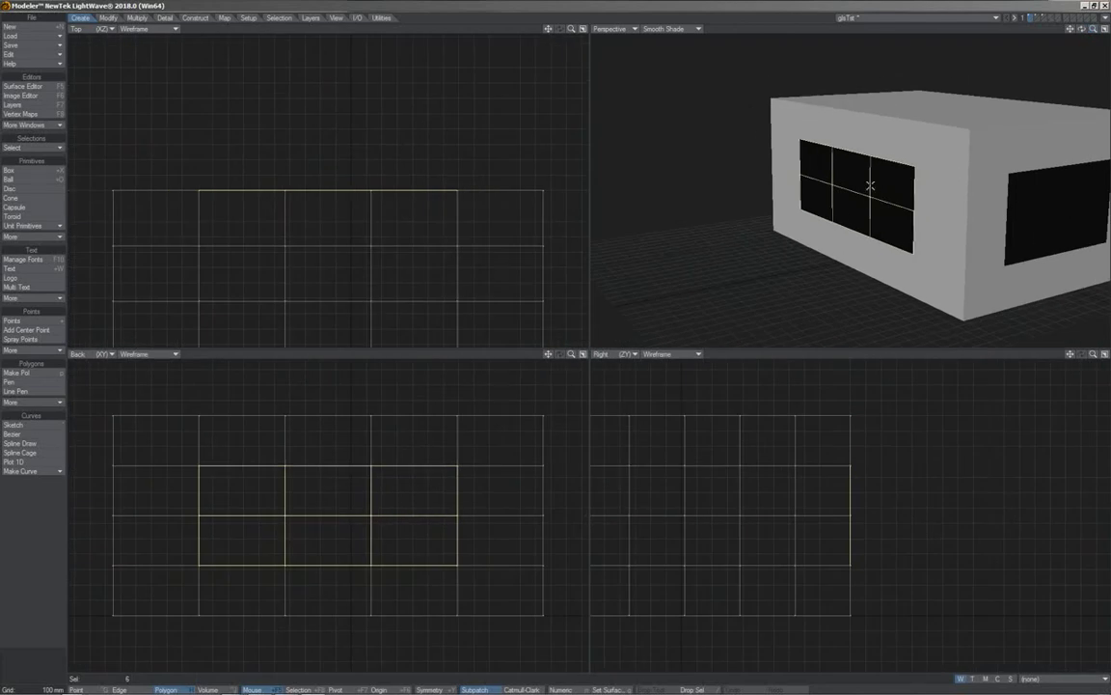
pyautogui.moveTo(840, 168)
pyautogui.keyDown('alt'); pyautogui.mouseDown()
pyautogui.moveTo(1067, 218)
pyautogui.moveTo(1077, 257)
pyautogui.moveTo(1007, 298)
pyautogui.moveTo(1013, 273)
pyautogui.moveTo(1041, 256)
pyautogui.mouseUp(); pyautogui.keyUp('alt')
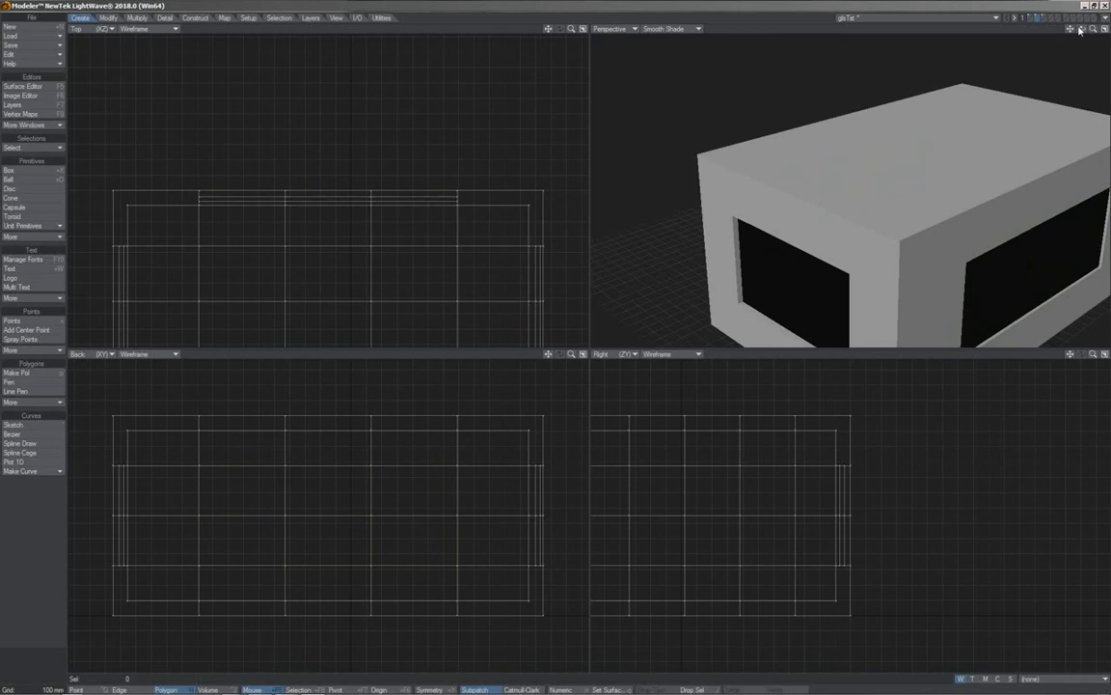
# Step: Select the entire connected glass pane in the thick-walled box's side window, try moving it out of the opening, and undo the move
pyautogui.moveTo(1080, 29); pyautogui.dragTo(1100, 21)
pyautogui.moveTo(940, 189)
pyautogui.mouseDown()
pyautogui.moveTo(838, 193)
pyautogui.moveTo(826, 229)
pyautogui.moveTo(916, 229)
pyautogui.moveTo(935, 240)
pyautogui.mouseUp()
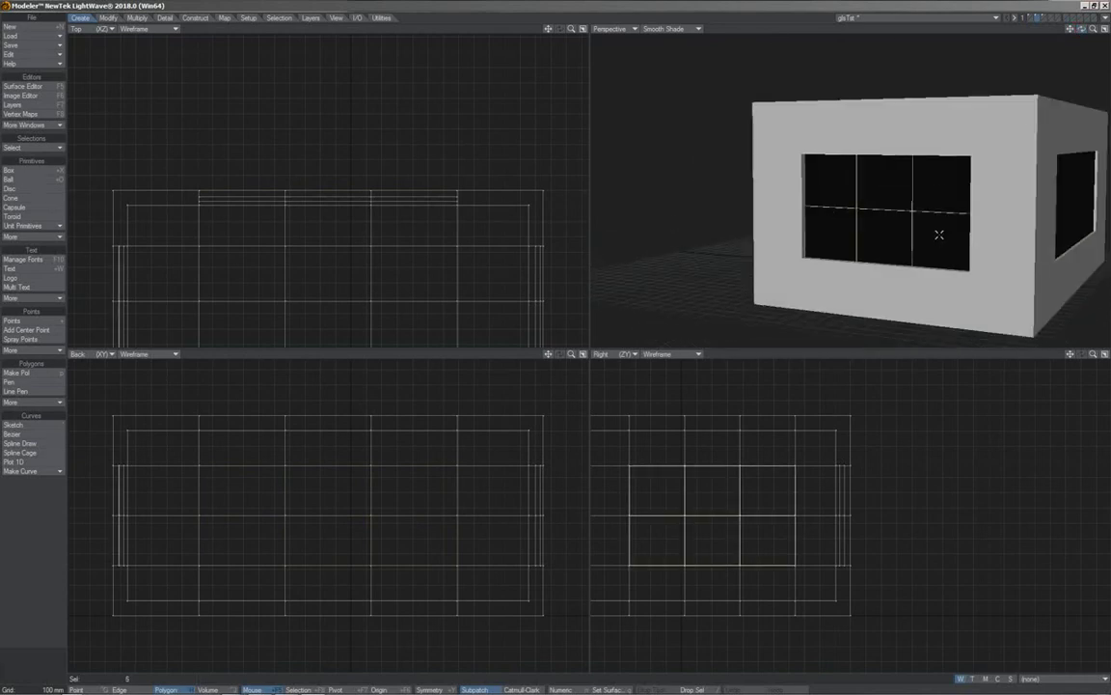
pyautogui.press(']')
pyautogui.hotkey('shift', 'a')
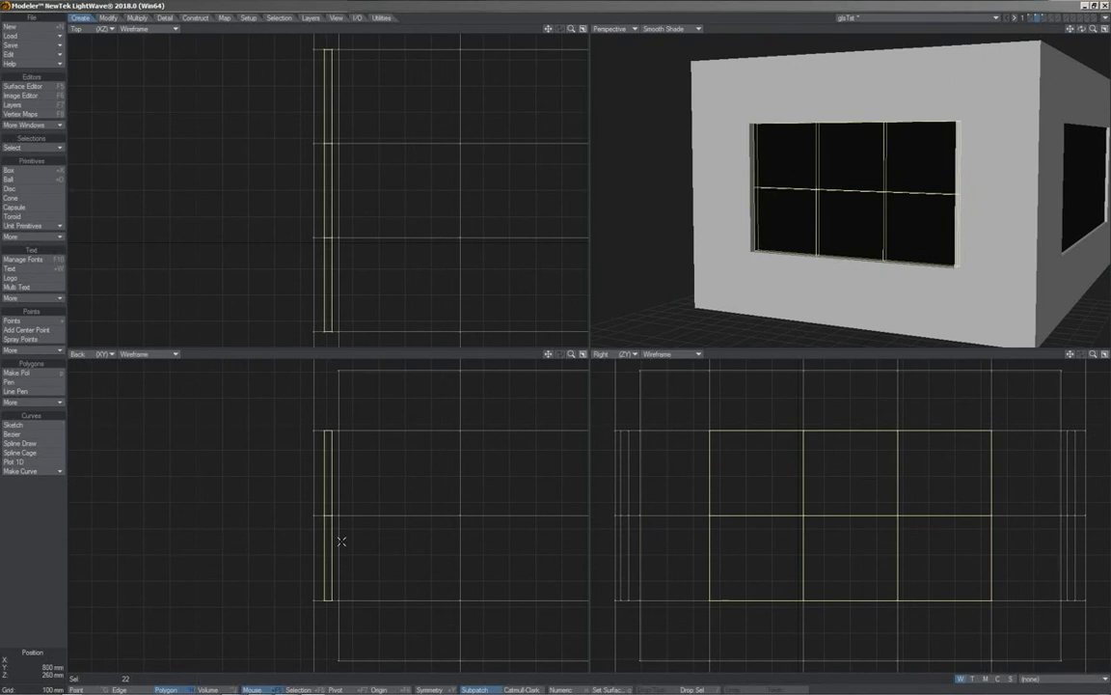
pyautogui.moveTo(325, 520); pyautogui.dragTo(236, 514)
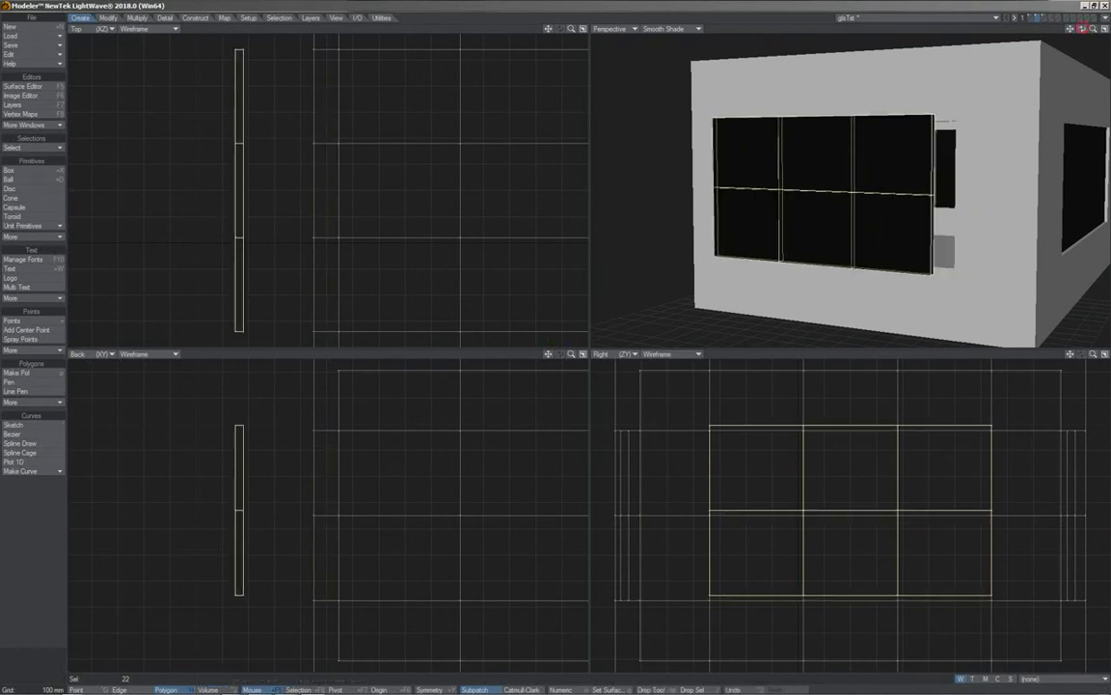
pyautogui.moveTo(1081, 28); pyautogui.dragTo(1040, 29)
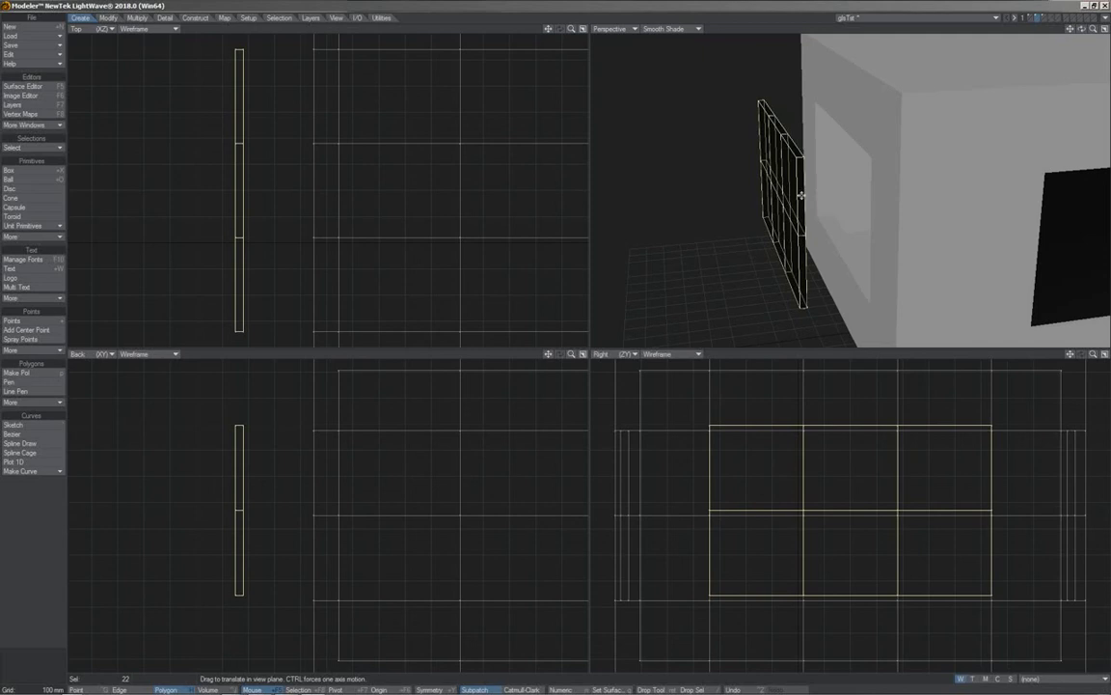
pyautogui.press('u')
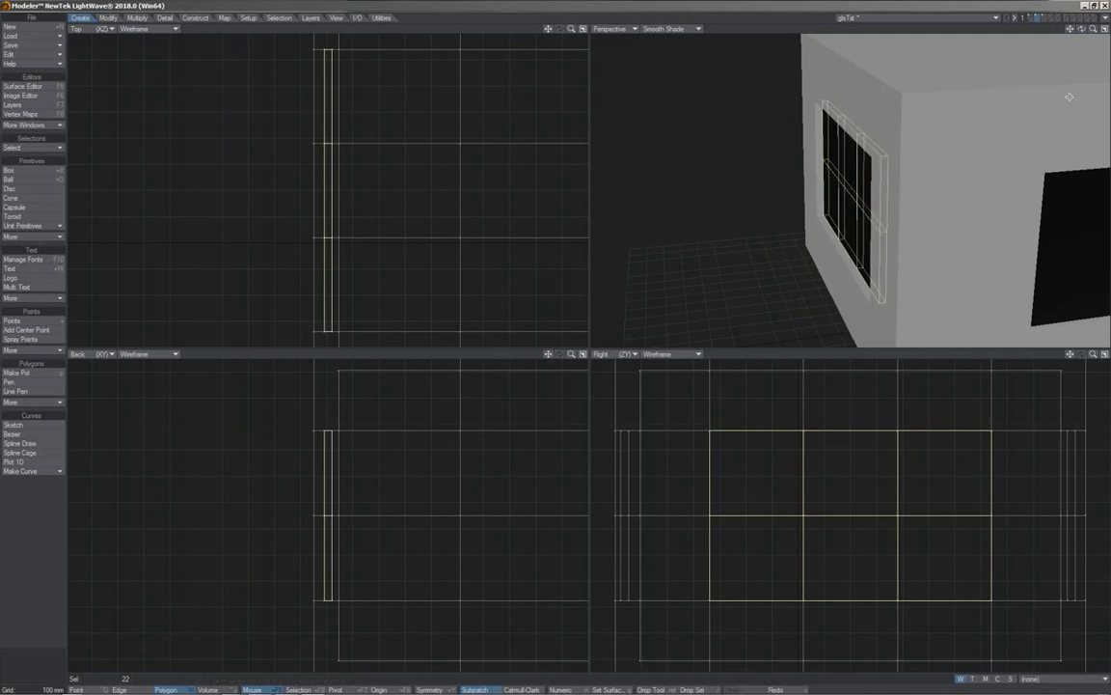
# Step: Examine the thick-walled box from outside and inspect its corner points close up
pyautogui.moveTo(1081, 29); pyautogui.dragTo(556, 340)
pyautogui.press('a')
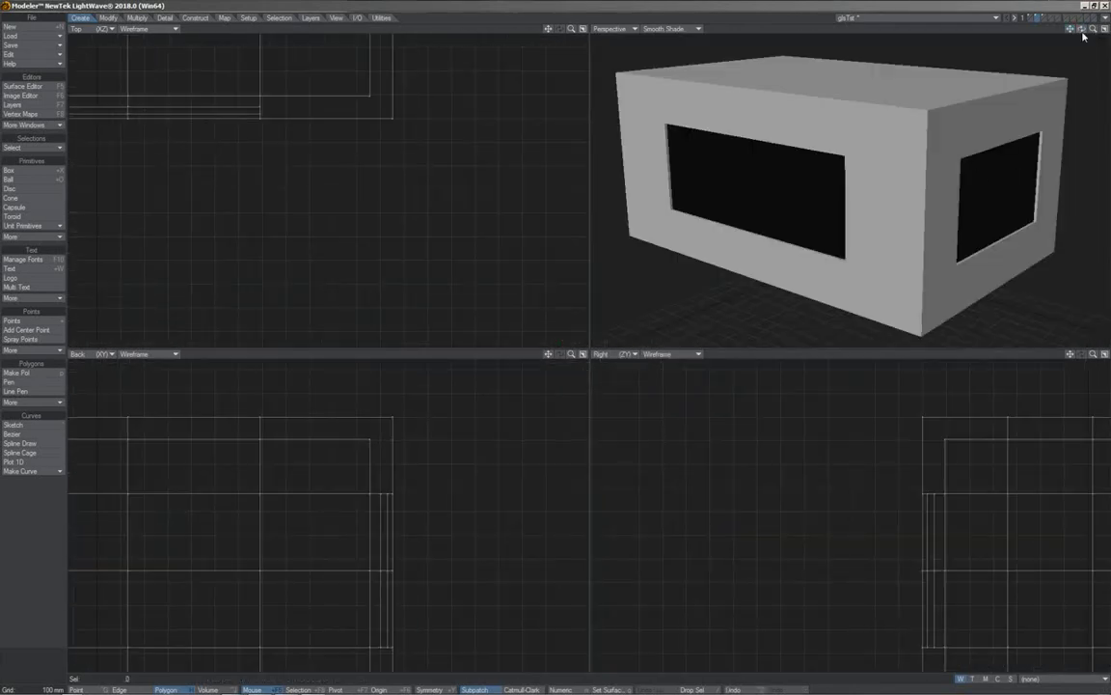
pyautogui.moveTo(1083, 31); pyautogui.dragTo(556, 340)
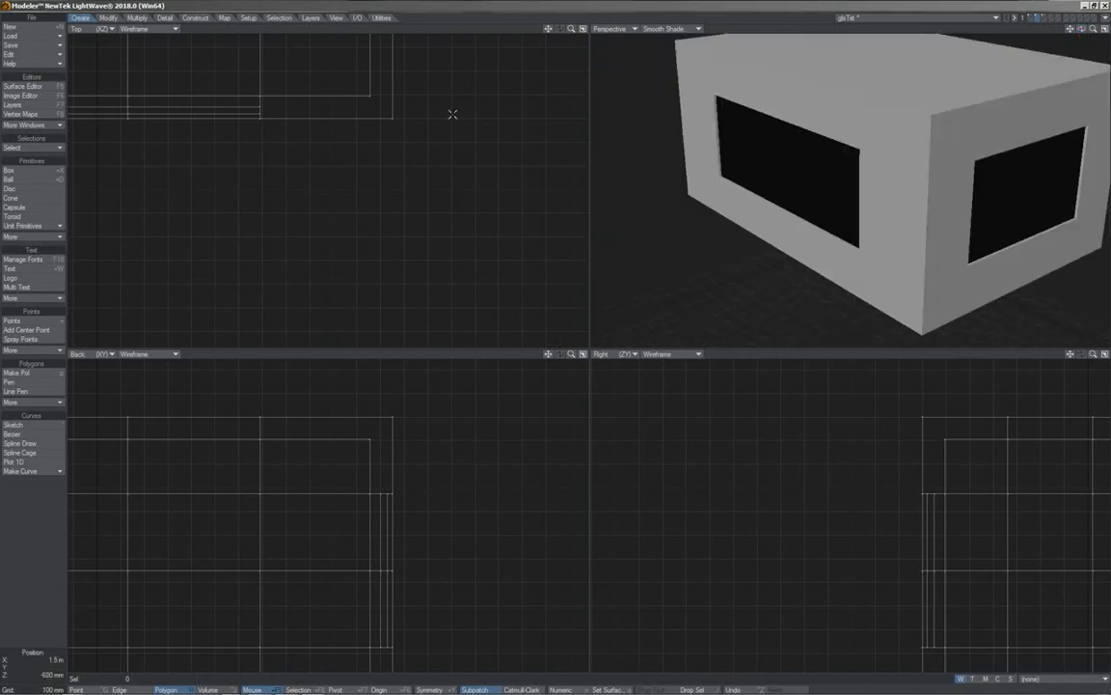
pyautogui.moveTo(571, 28); pyautogui.dragTo(633, 28)
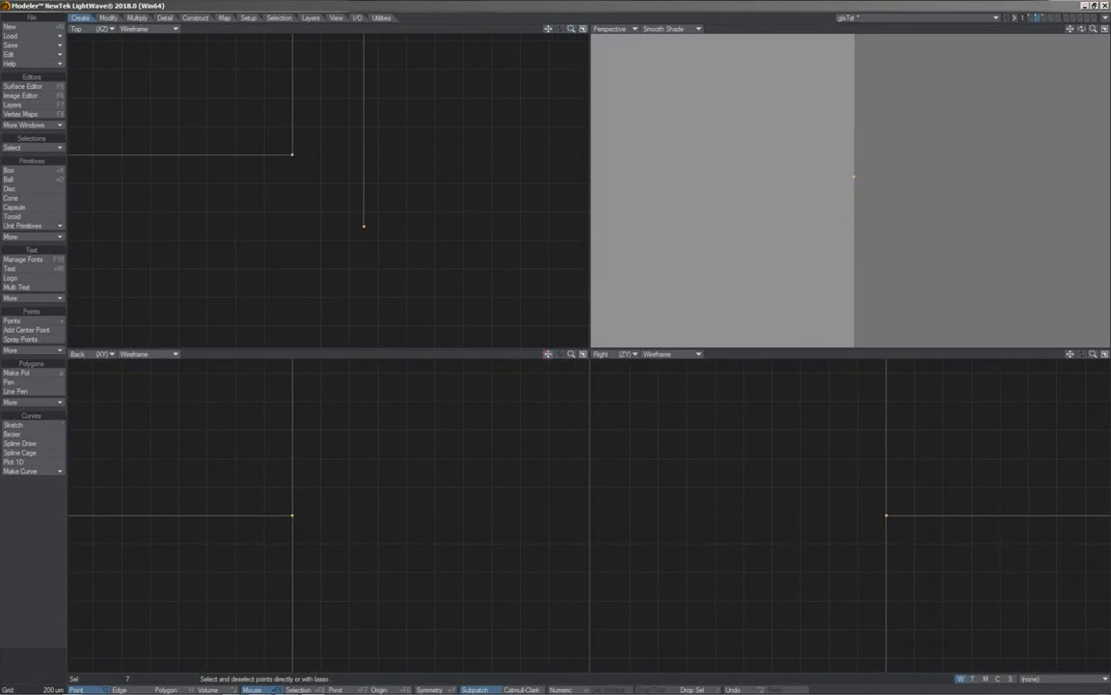
pyautogui.moveTo(548, 354)
pyautogui.mouseDown()
pyautogui.moveTo(557, 345)
pyautogui.moveTo(493, 345)
pyautogui.moveTo(554, 346)
pyautogui.mouseUp()
# Step: Examine the selected non-planar four-sided polygon on the uneven surface from several angles and try moving one of its corner points
pyautogui.moveTo(1082, 28); pyautogui.dragTo(1053, 30)
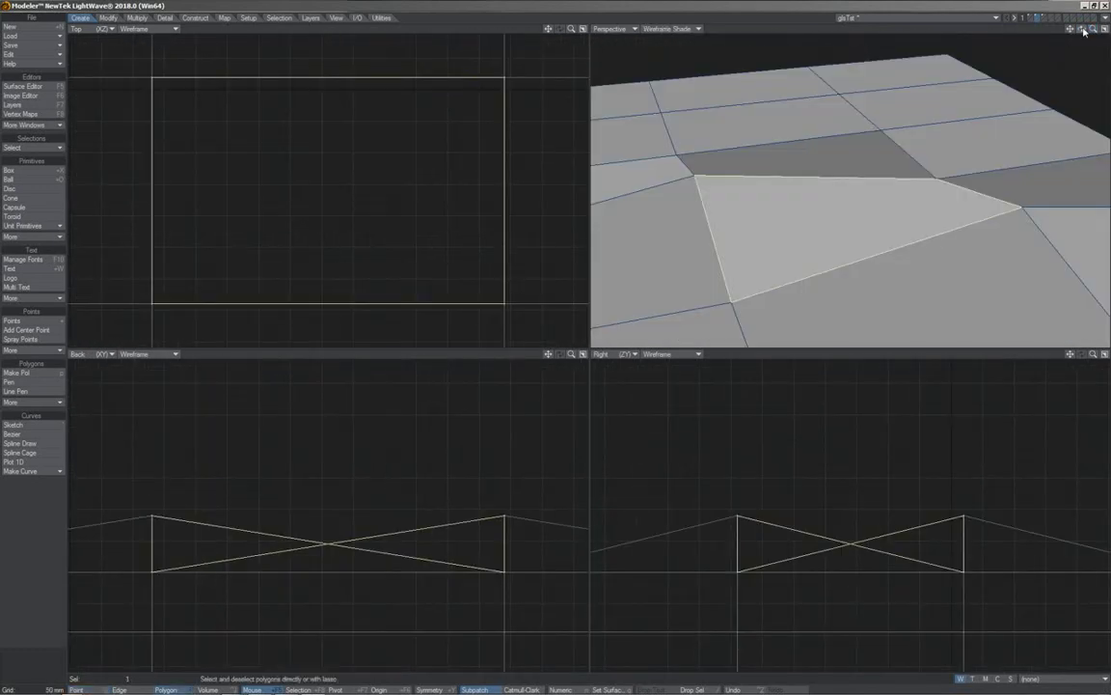
pyautogui.moveTo(1081, 29)
pyautogui.mouseDown()
pyautogui.moveTo(1046, 38)
pyautogui.moveTo(1024, 11)
pyautogui.moveTo(1022, 43)
pyautogui.moveTo(1020, 15)
pyautogui.moveTo(1078, 44)
pyautogui.moveTo(1071, 48)
pyautogui.moveTo(1069, 29)
pyautogui.moveTo(1085, 31)
pyautogui.mouseUp()
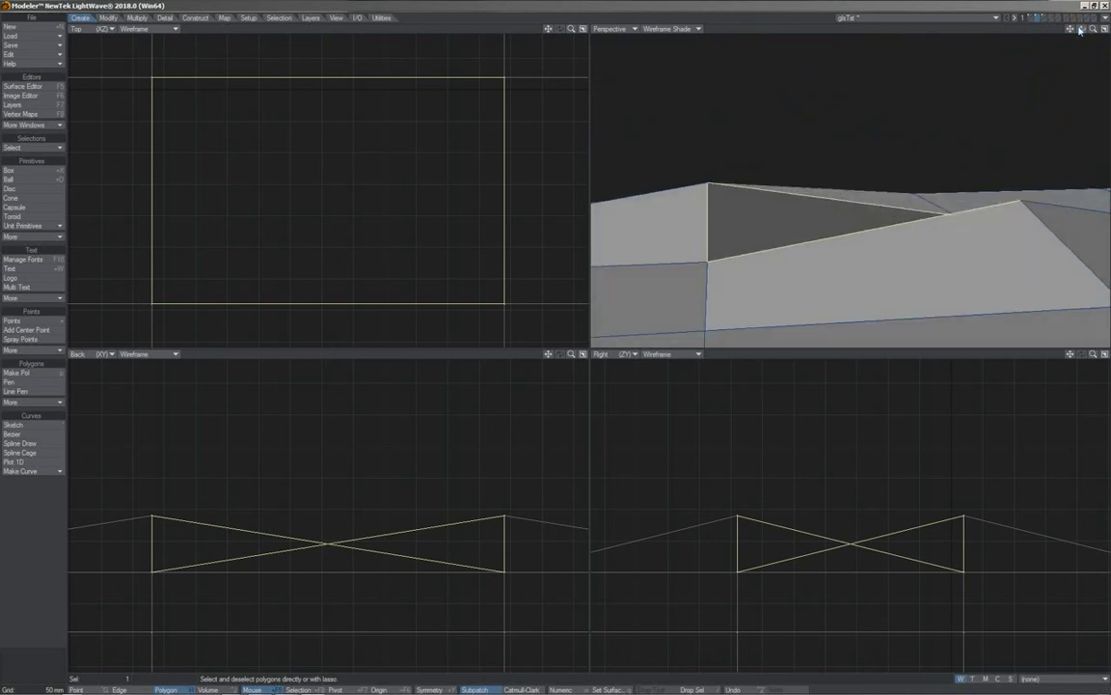
pyautogui.moveTo(1081, 30); pyautogui.dragTo(1080, 30)
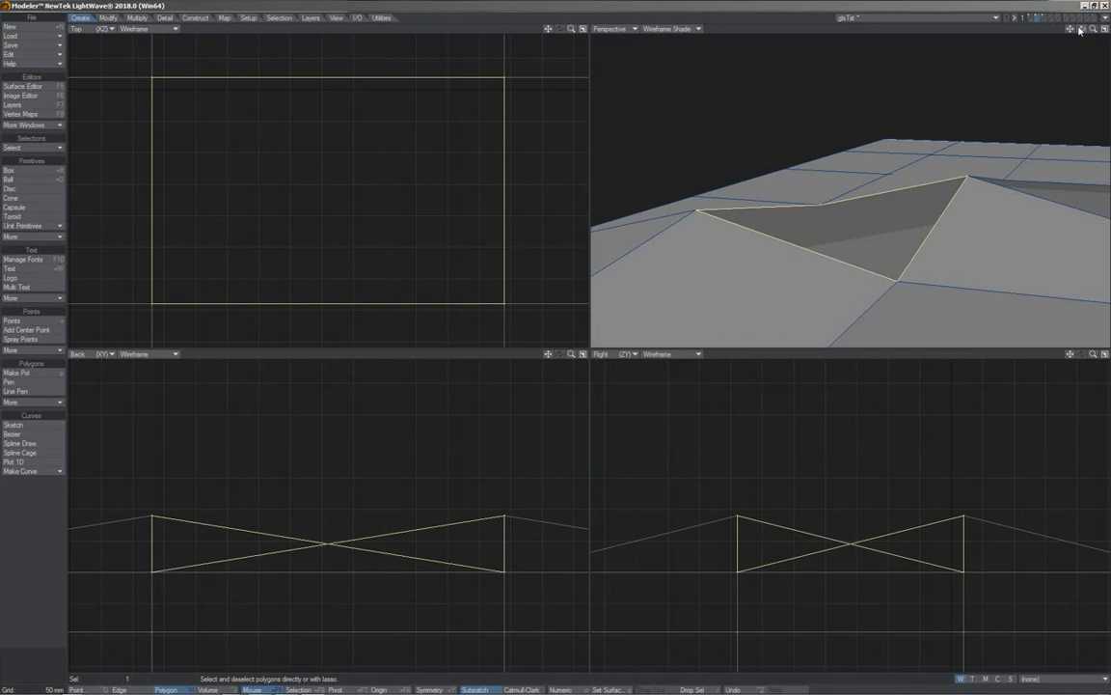
pyautogui.hotkey('ctrl', 't')
pyautogui.moveTo(697, 209); pyautogui.dragTo(985, 188)
pyautogui.moveTo(246, 36); pyautogui.dragTo(278, 37)
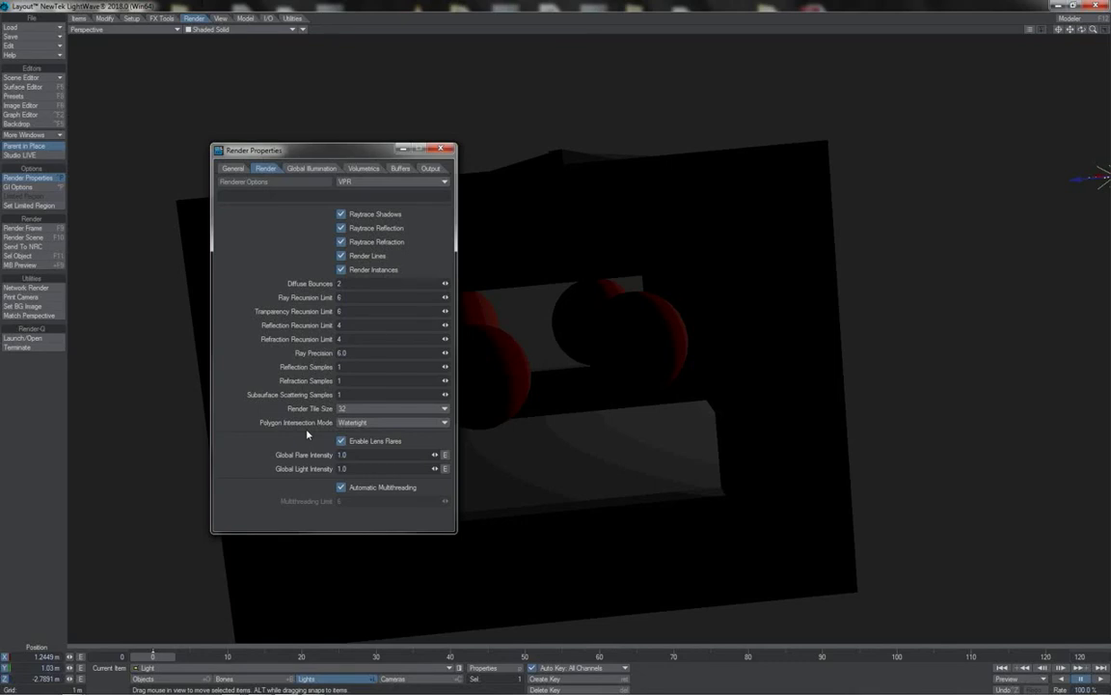
# Step: Change the VPR Polygon Intersection Mode to Fastest and finally to Double Precision in the render properties
pyautogui.click(377, 425)
pyautogui.click(404, 423)
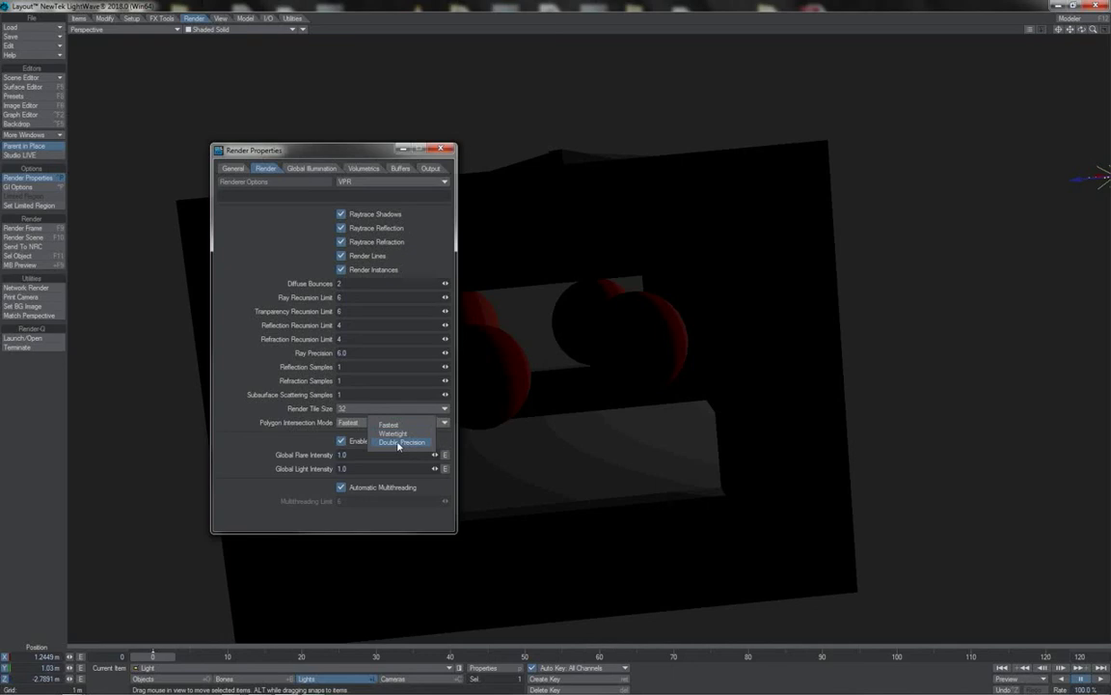
pyautogui.click(399, 443)
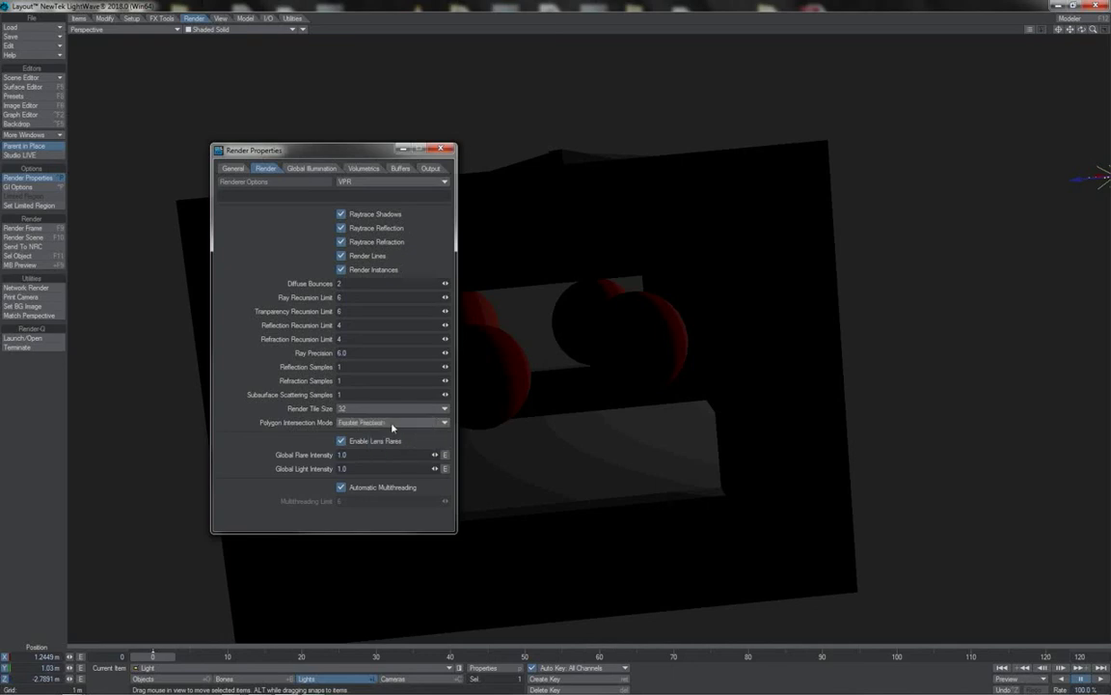